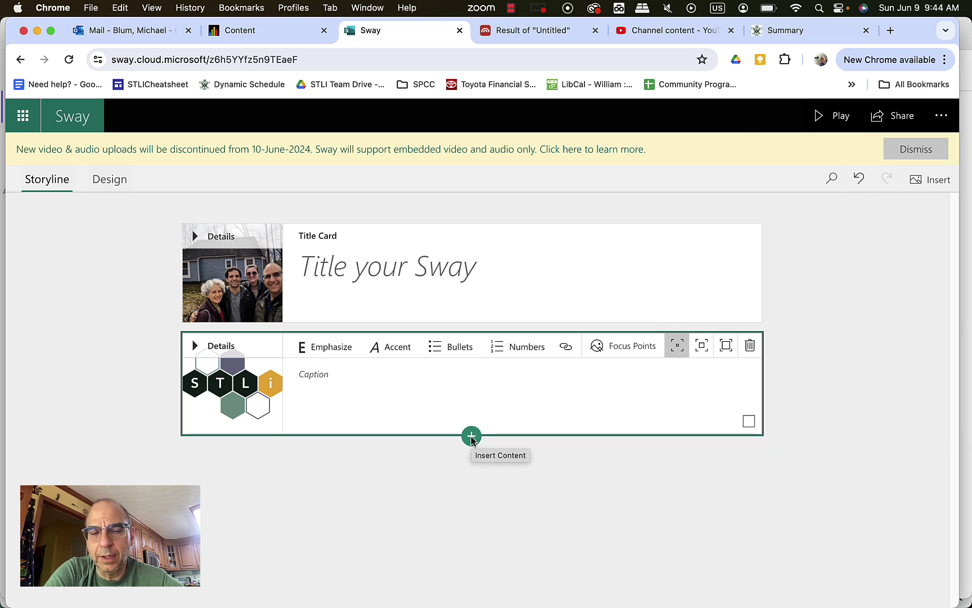
Insert family_collage.jpg from Downloads as a new image card below the logo card.
click(471, 437)
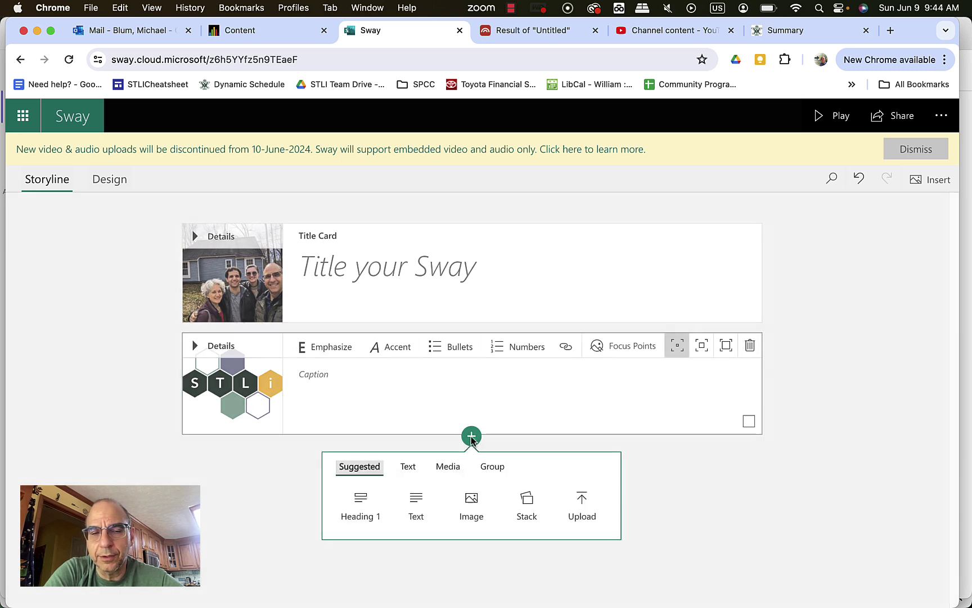
click(471, 504)
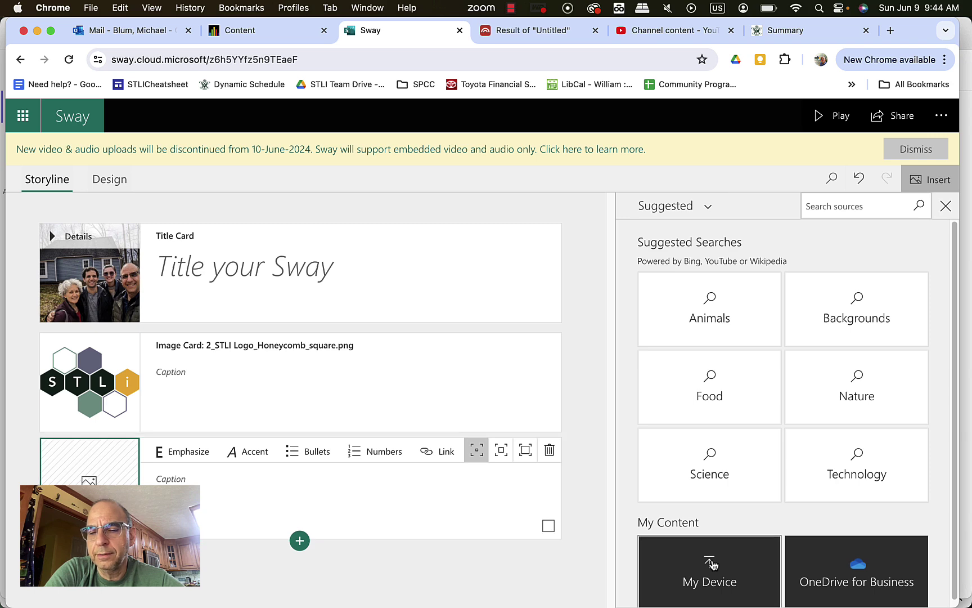
click(712, 563)
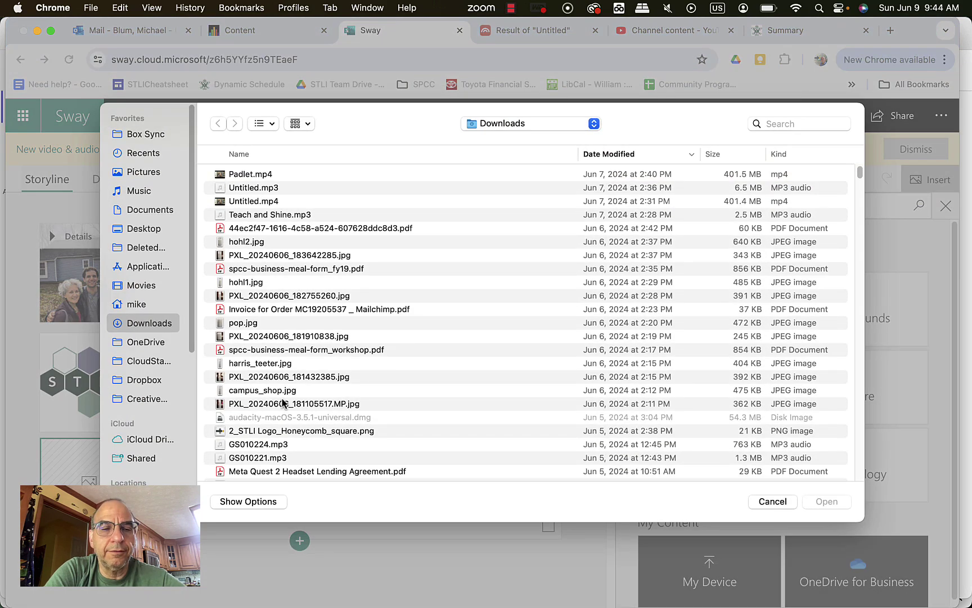
scroll(524, 323, down, 3)
scroll(524, 323, down, 2)
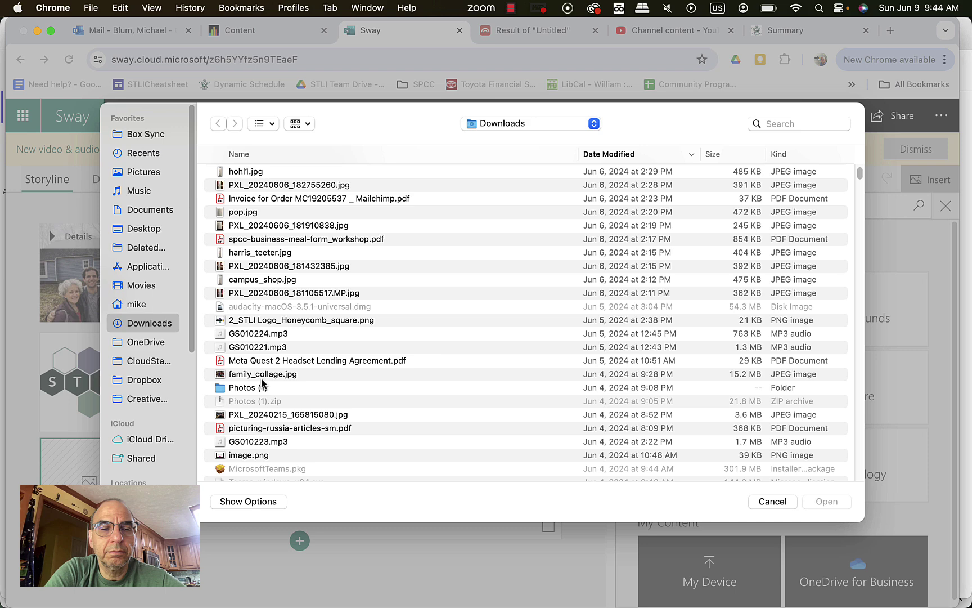
click(262, 376)
click(826, 502)
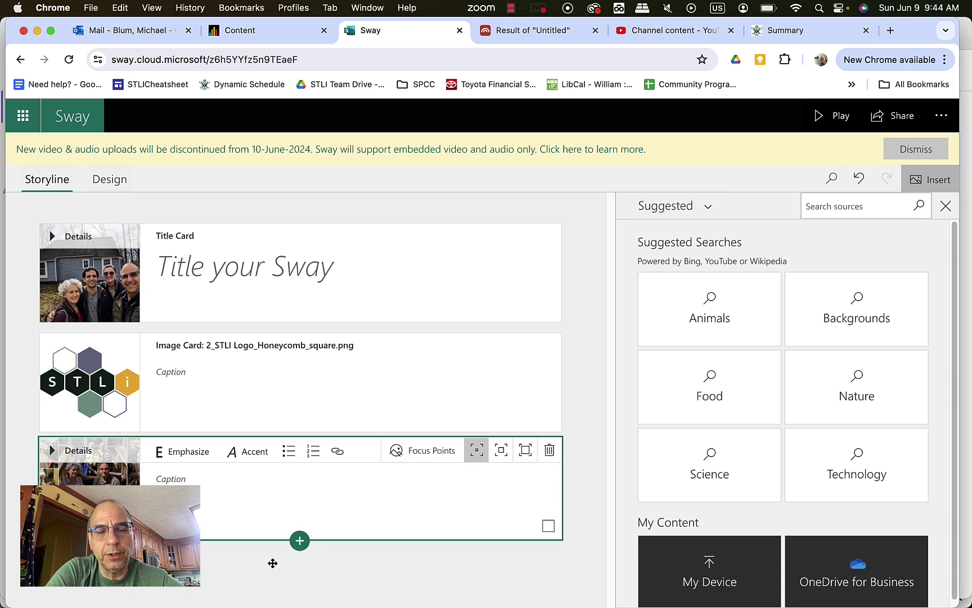
Add a Media > Embed card below the collage card, then bring up YouTube Studio.
click(299, 542)
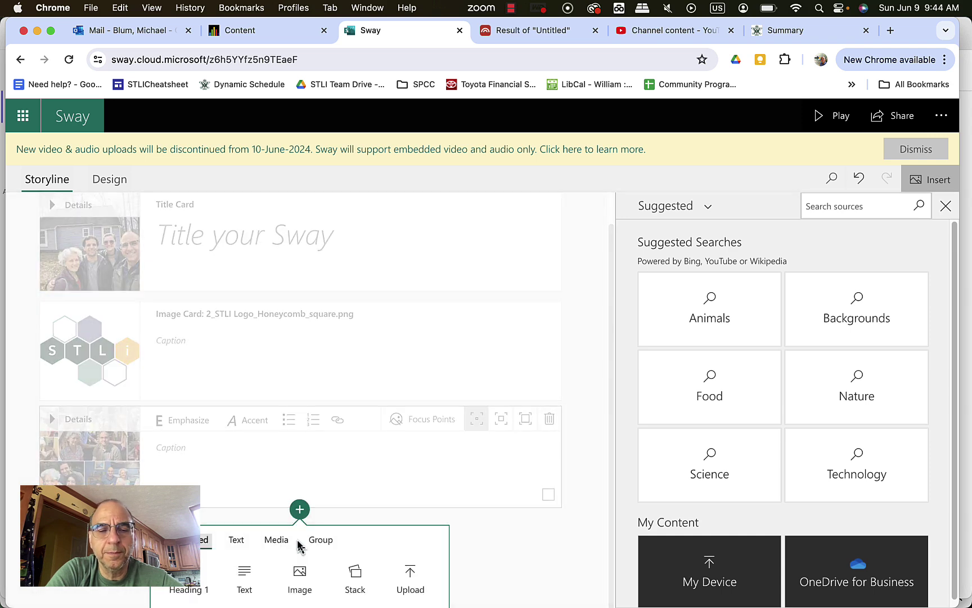
click(277, 541)
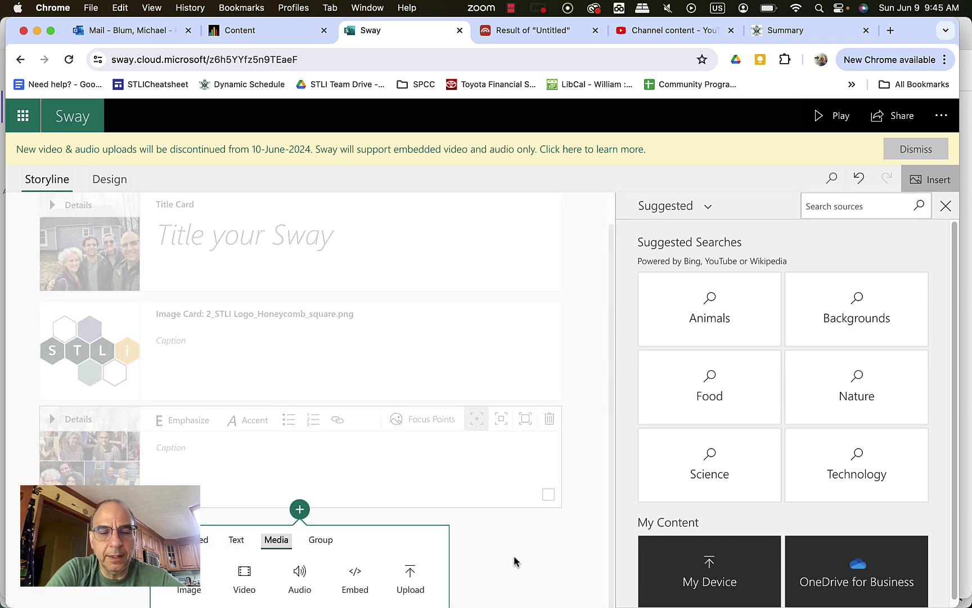
click(353, 574)
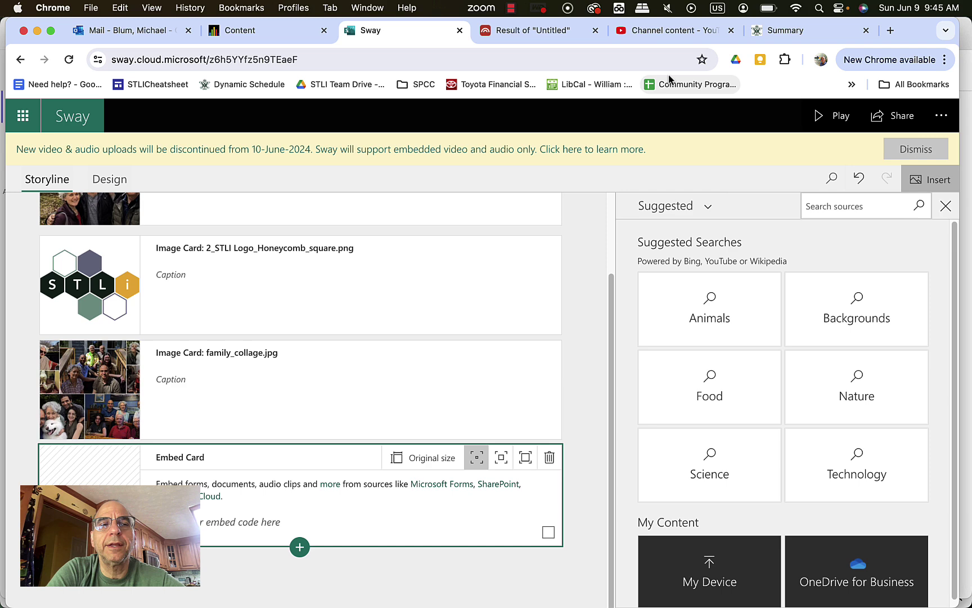
click(511, 9)
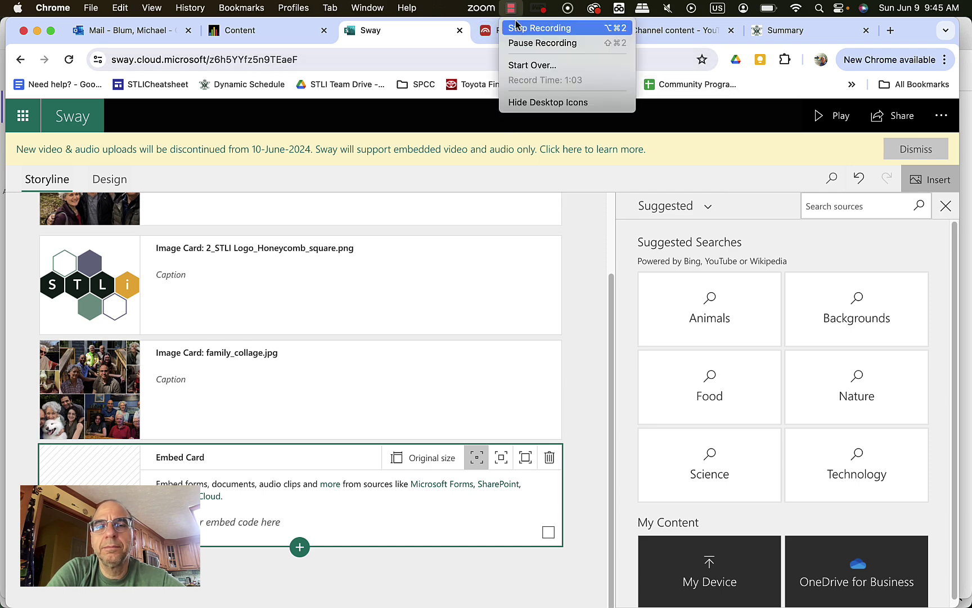
click(523, 41)
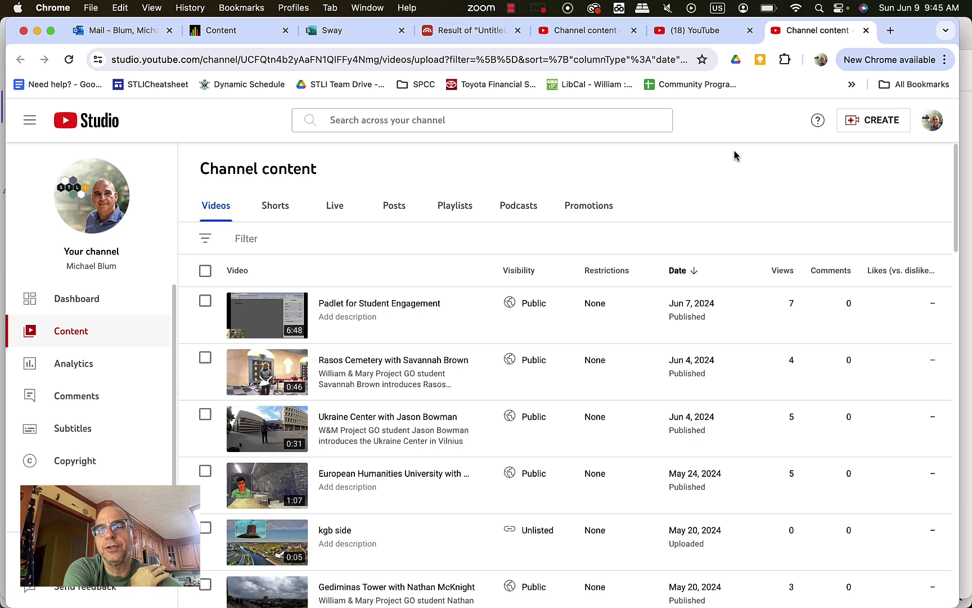
Open the Rasos Cemetery video's details in Channel content and copy its video link.
click(876, 127)
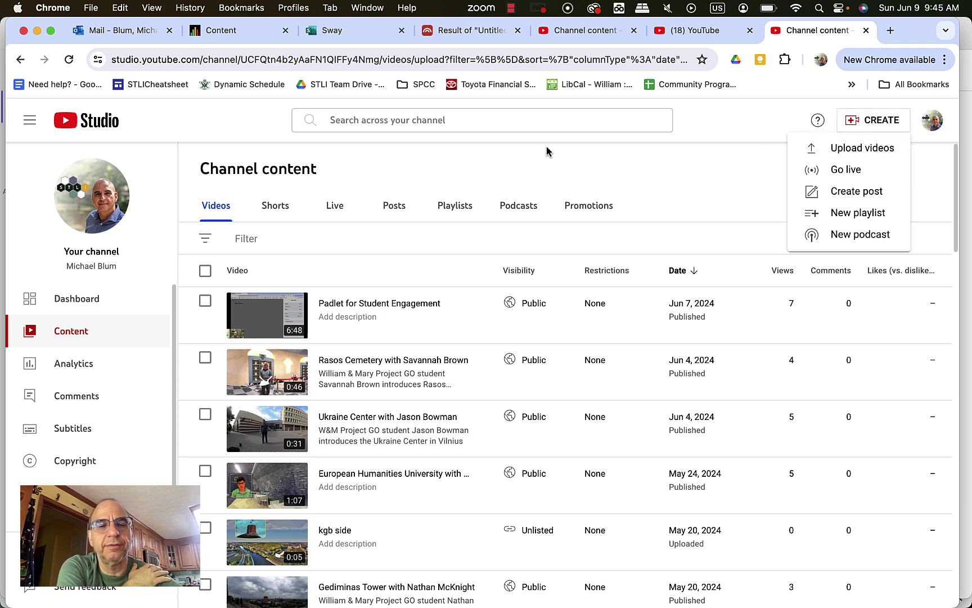
click(596, 168)
mouse_move(388, 429)
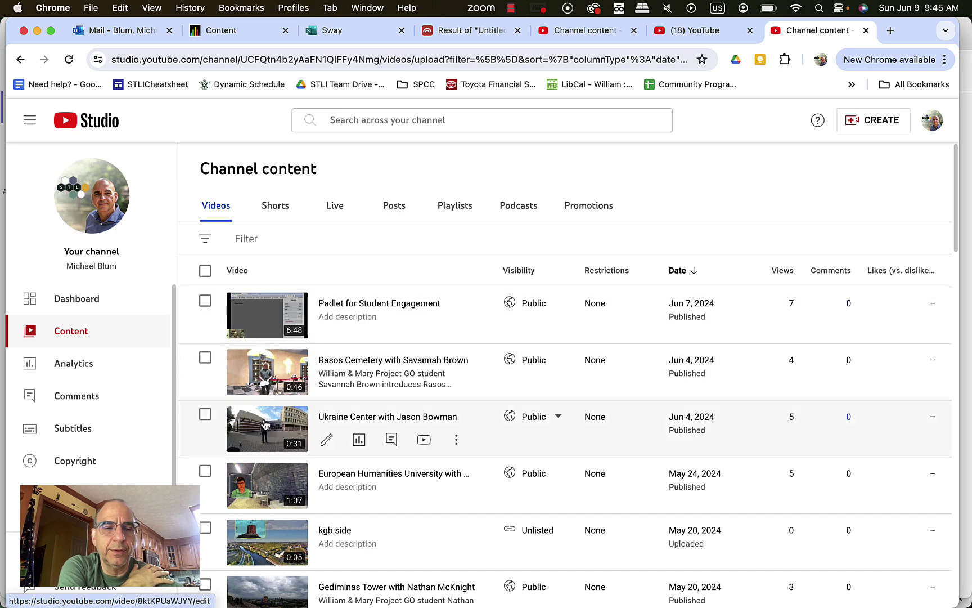
scroll(265, 444, down, 1)
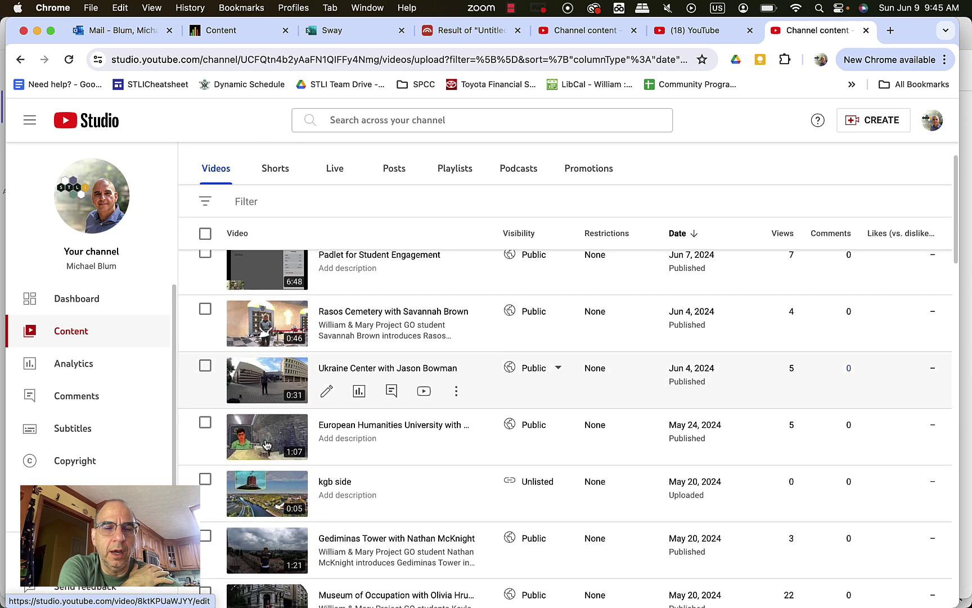
scroll(266, 444, up, 1)
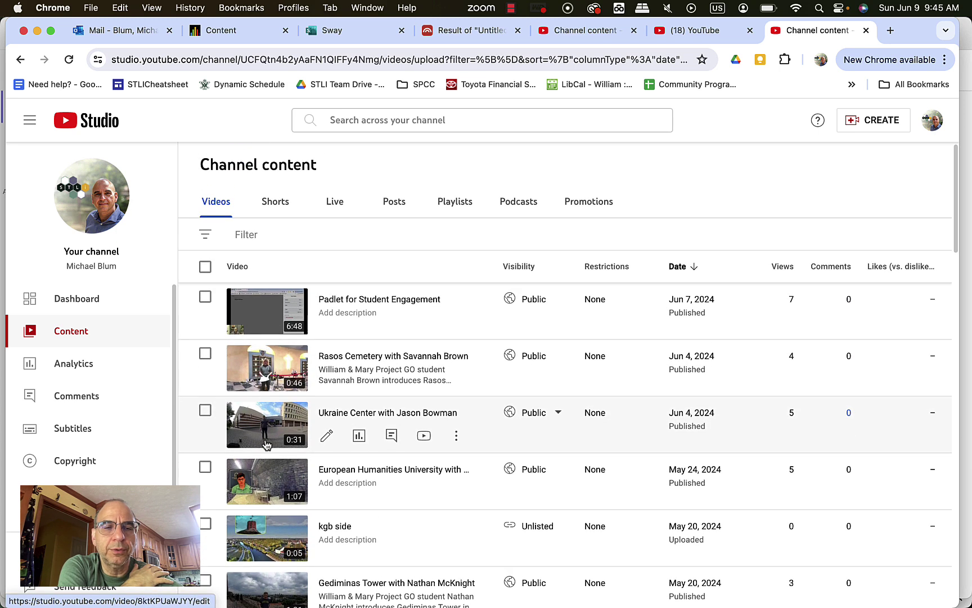
click(261, 364)
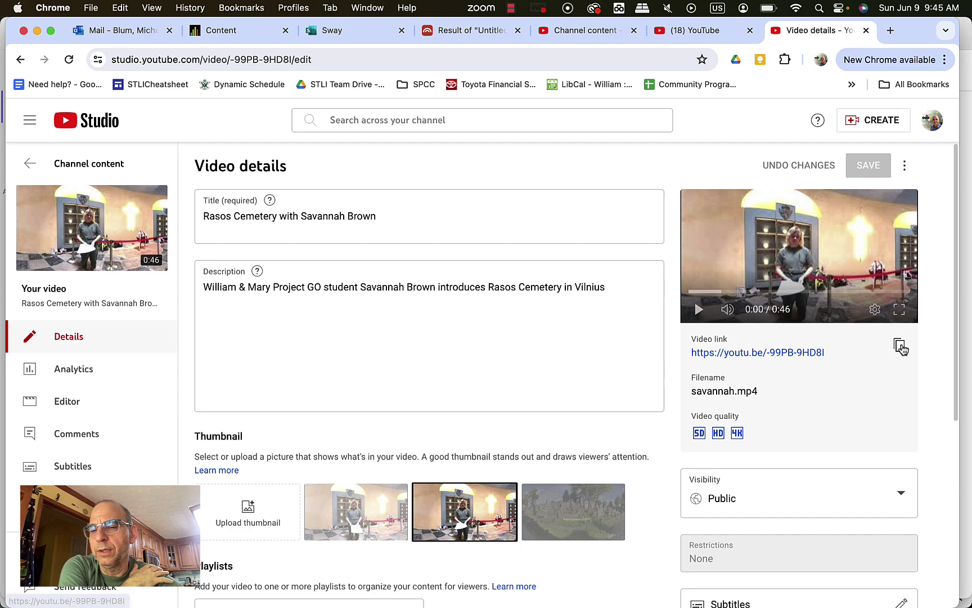
click(899, 348)
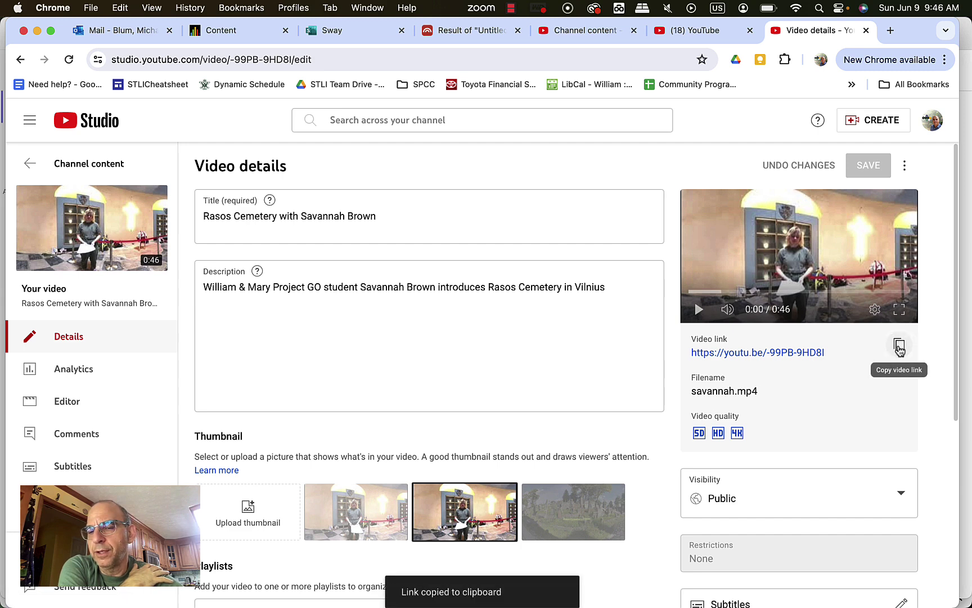
Open the Rasos Cemetery video's public watch page and pause playback.
click(345, 33)
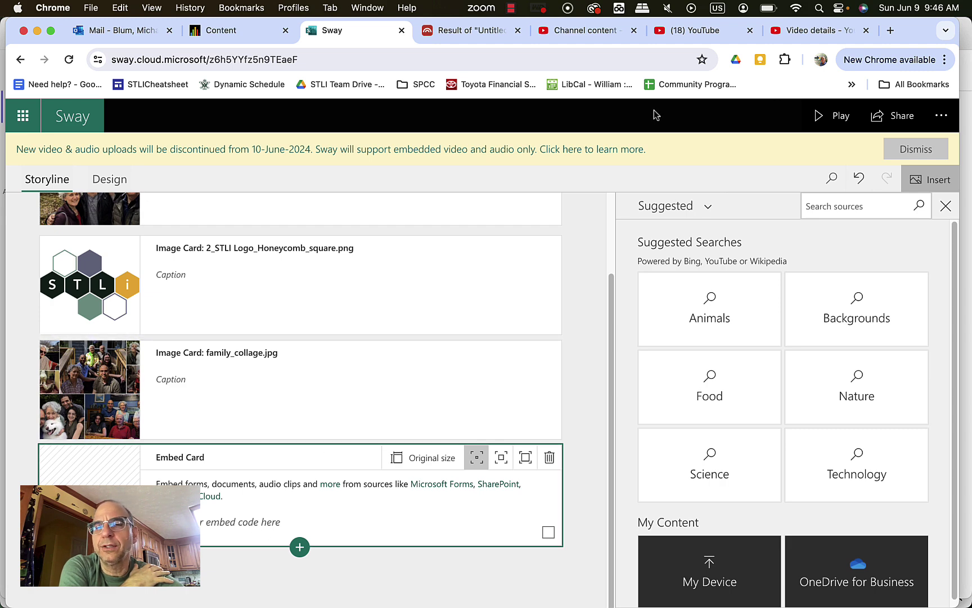
click(817, 33)
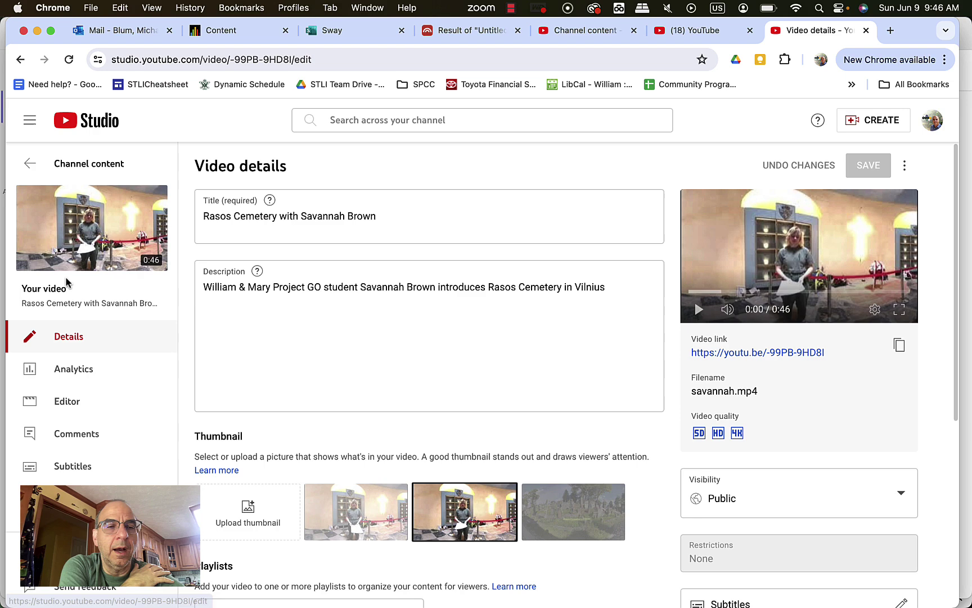
click(61, 222)
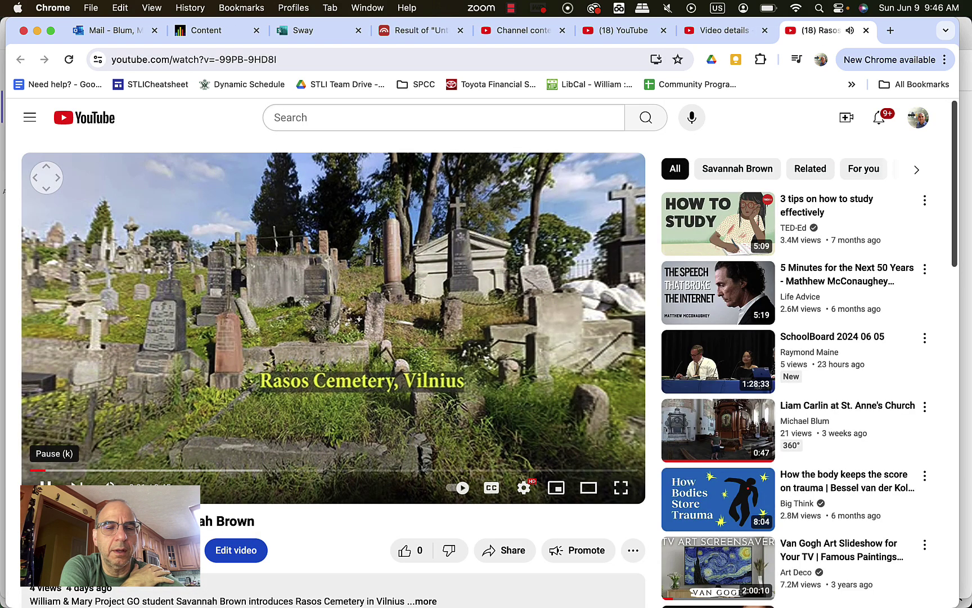
click(46, 484)
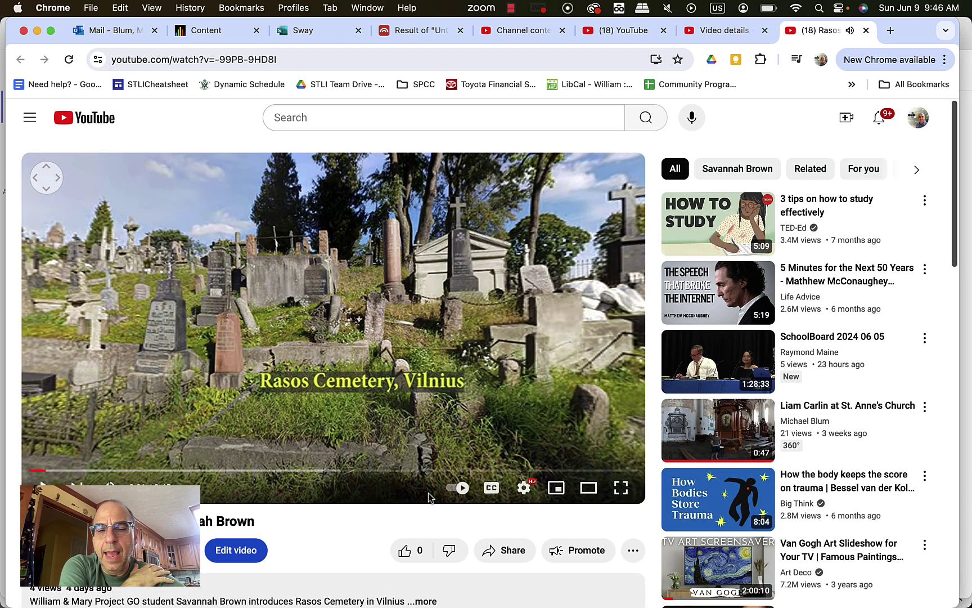
Select the video's iframe embed code from Share > Embed, then return to Sway.
click(504, 553)
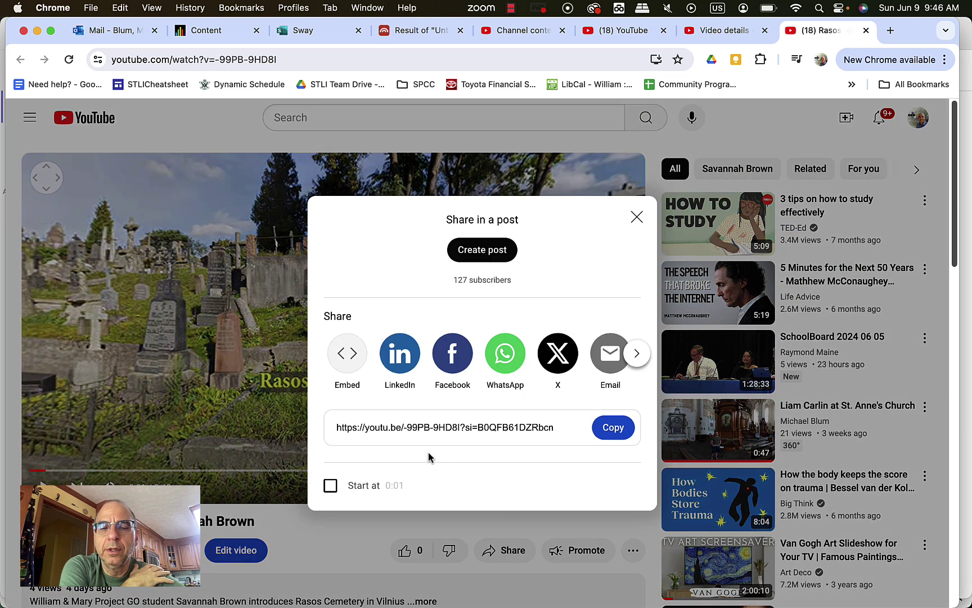
click(347, 358)
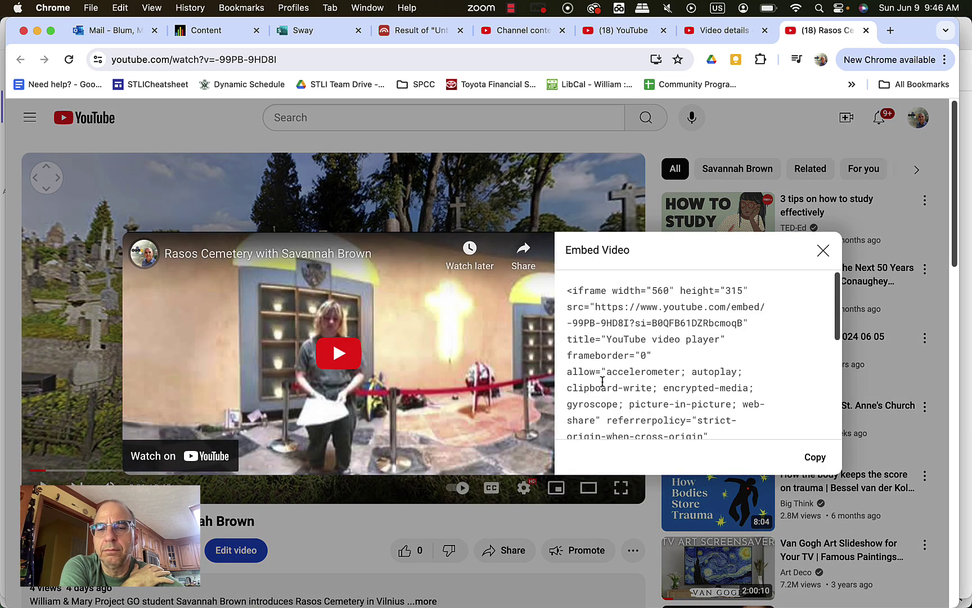
click(619, 374)
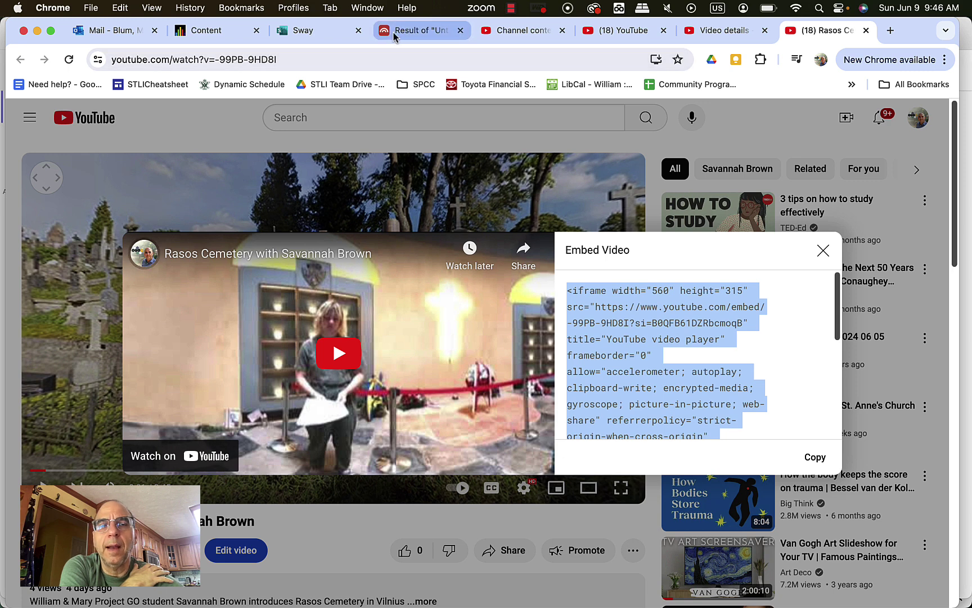
click(319, 31)
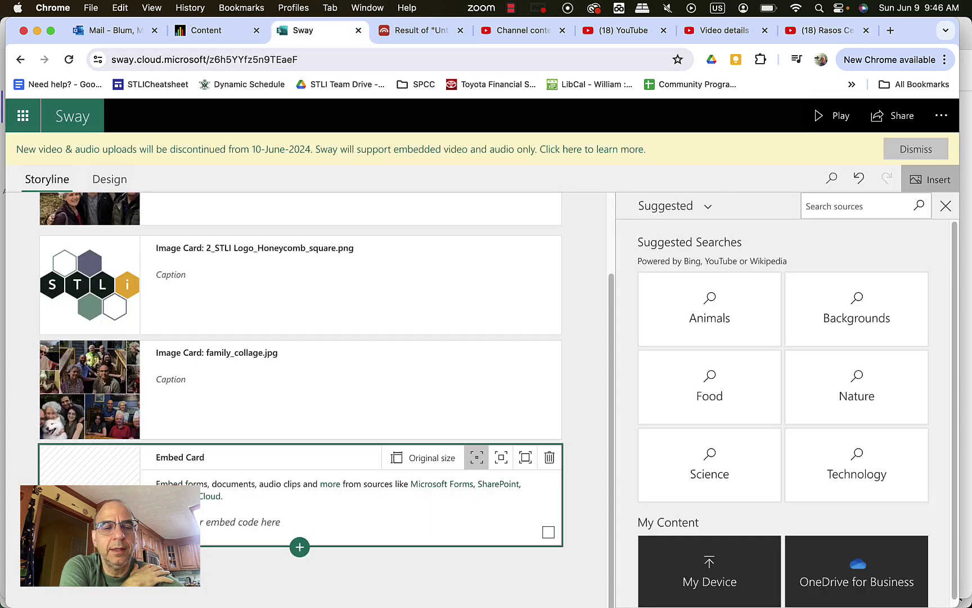
Paste the Rasos Cemetery iframe code into the Embed card with Cmd+V.
key(super+v)
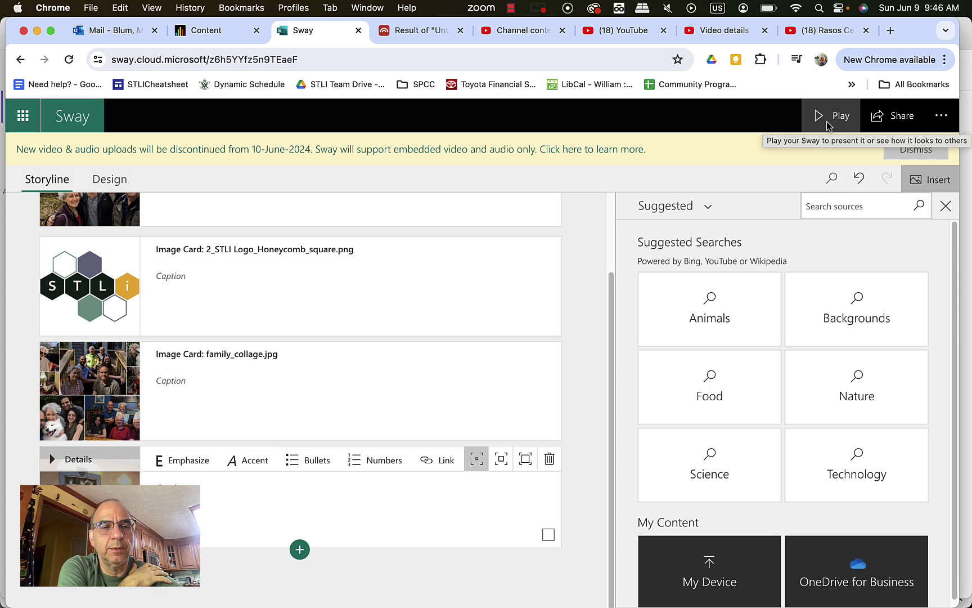
Preview the Sway in Play mode and play the Rasos Cemetery video, briefly in full screen.
click(828, 120)
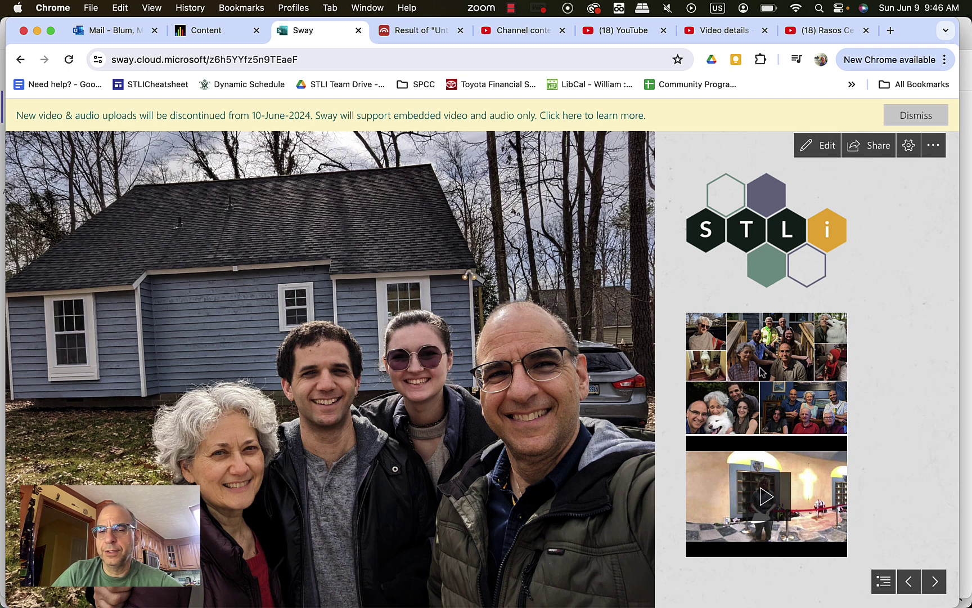
click(764, 495)
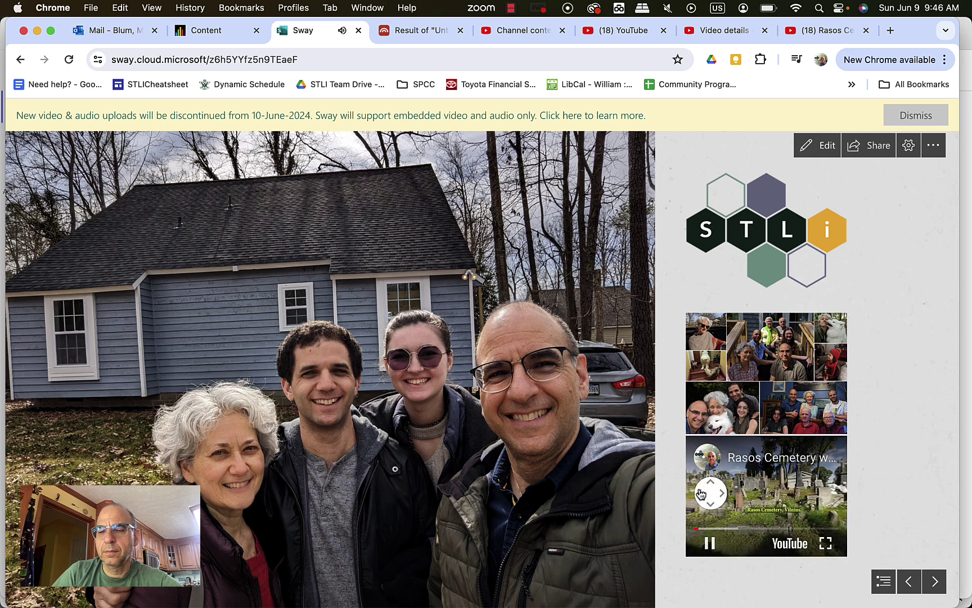
scroll(768, 495, right, 2)
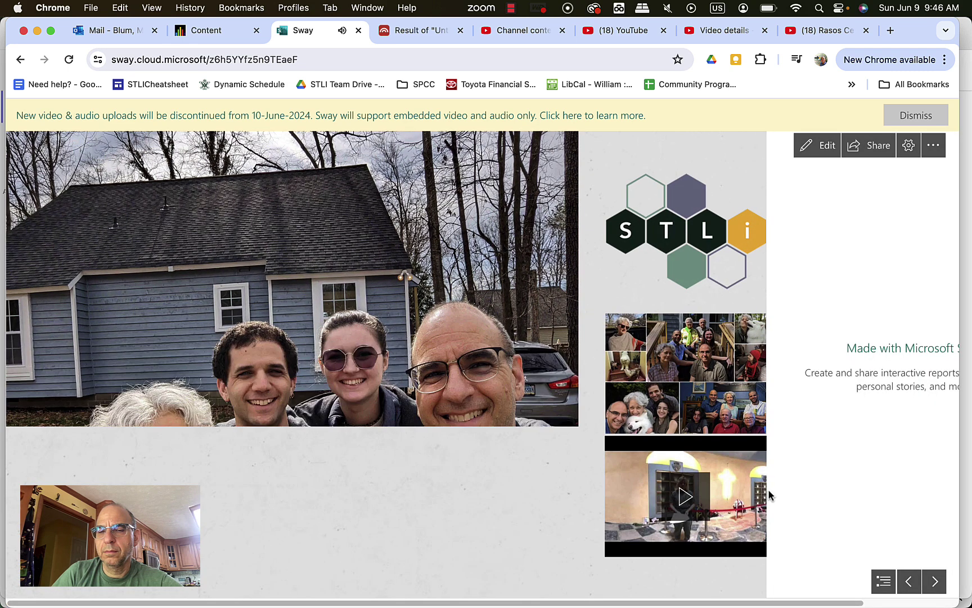
click(683, 497)
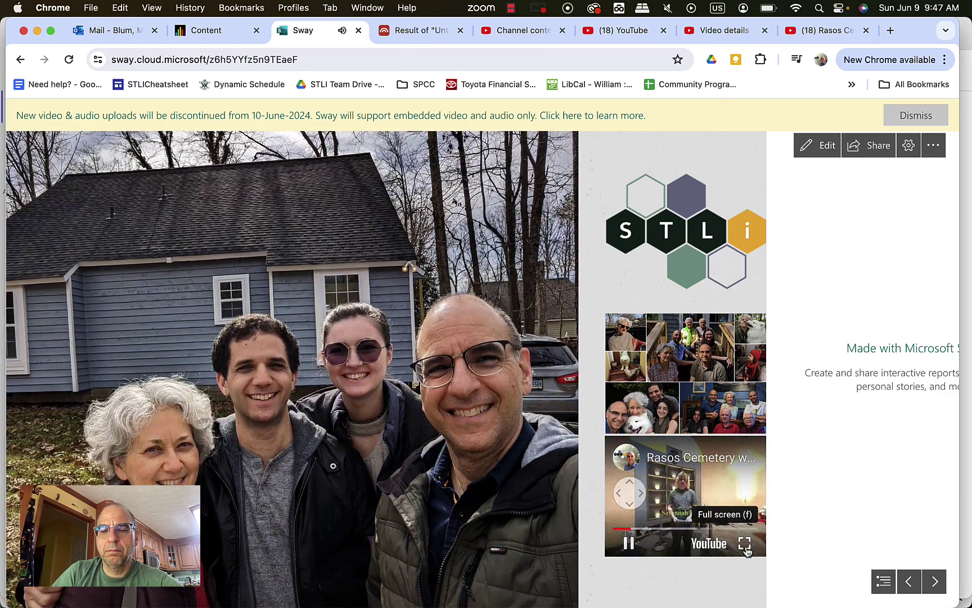
click(745, 543)
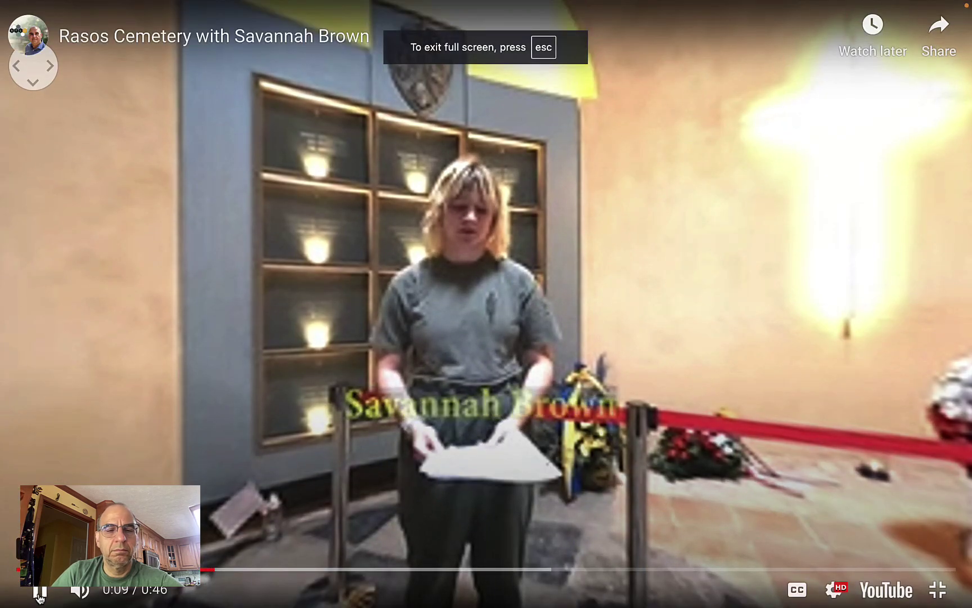
key(space)
key(Escape)
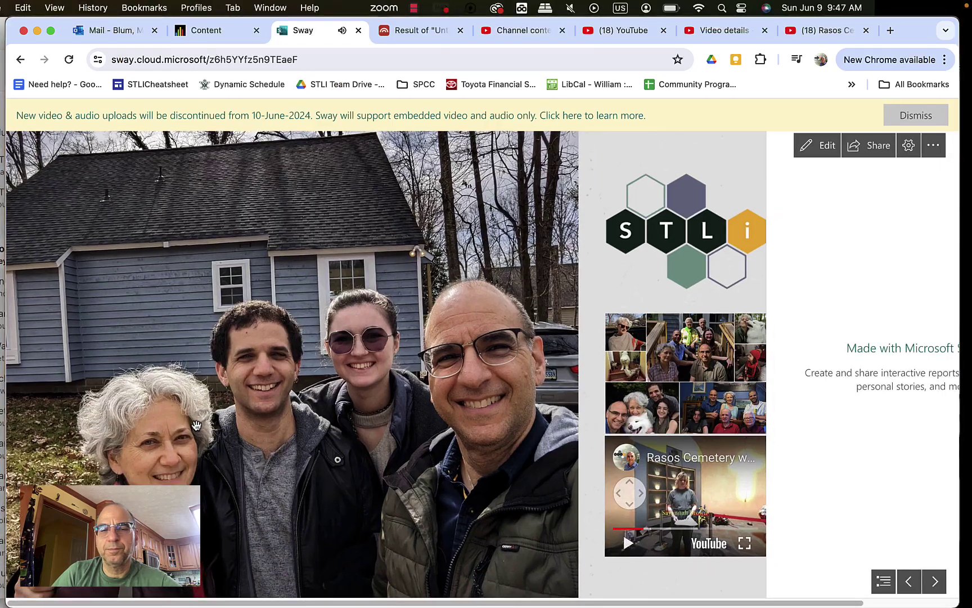